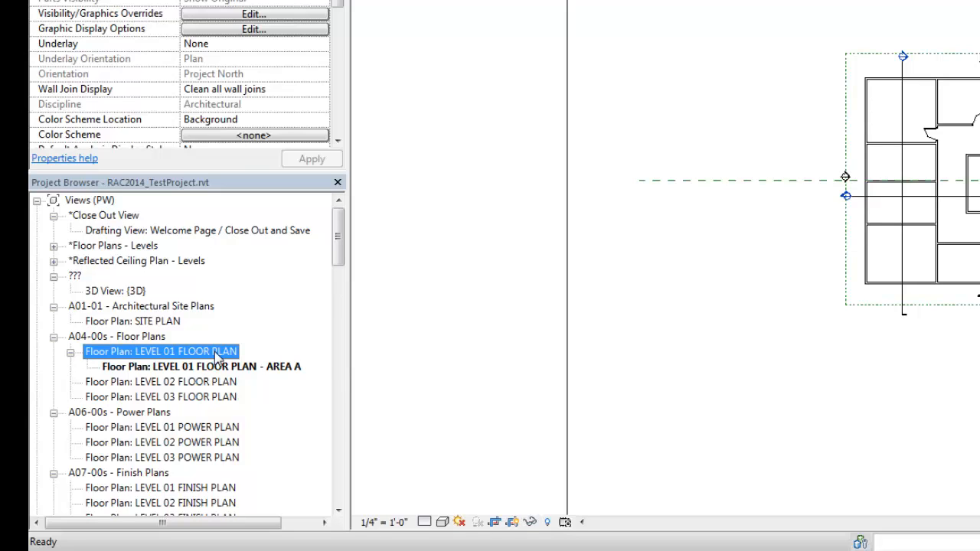
# Step: Rename the LEVEL 01 FLOOR PLAN view to "LEVEL 01 FLOOR PLAN - Parent*"
pyautogui.rightClick(218, 358)
pyautogui.click(352, 309)
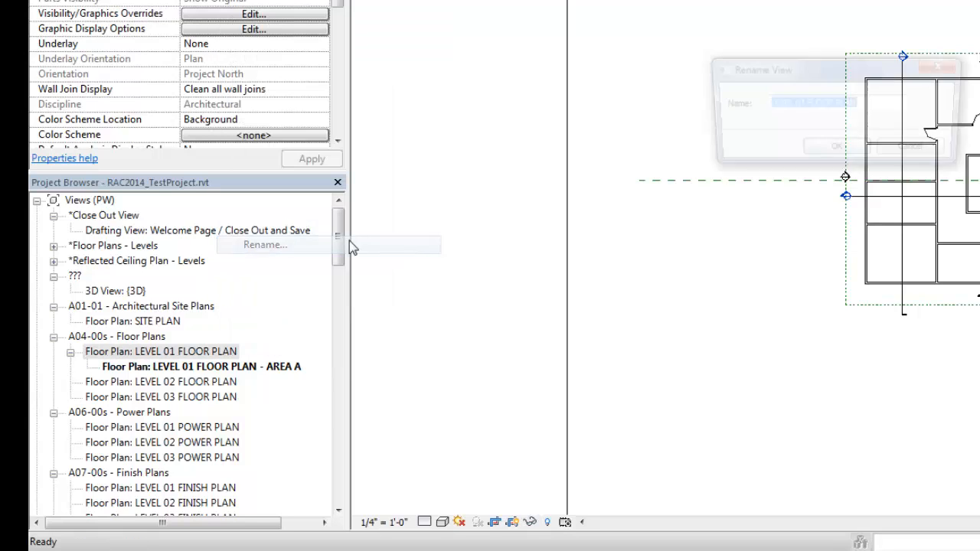
pyautogui.click(888, 107)
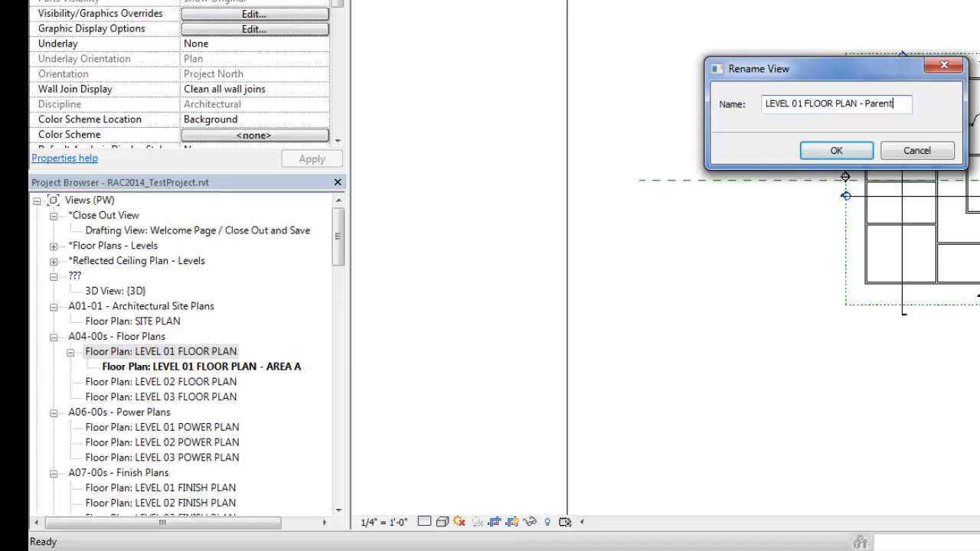
pyautogui.click(835, 151)
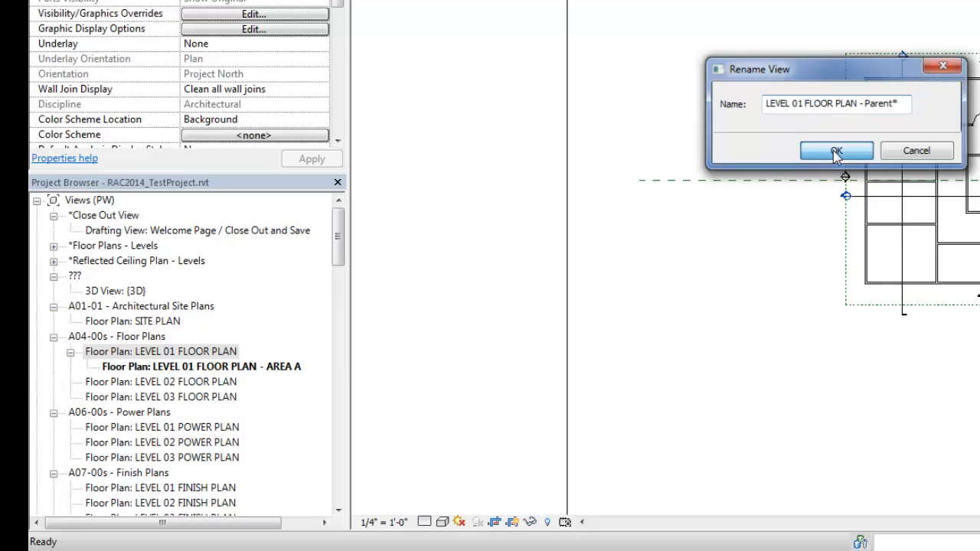
# Step: Assign the AREA A scope box to the LEVEL 01 FLOOR PLAN - AREA A dependent view
pyautogui.click(217, 368)
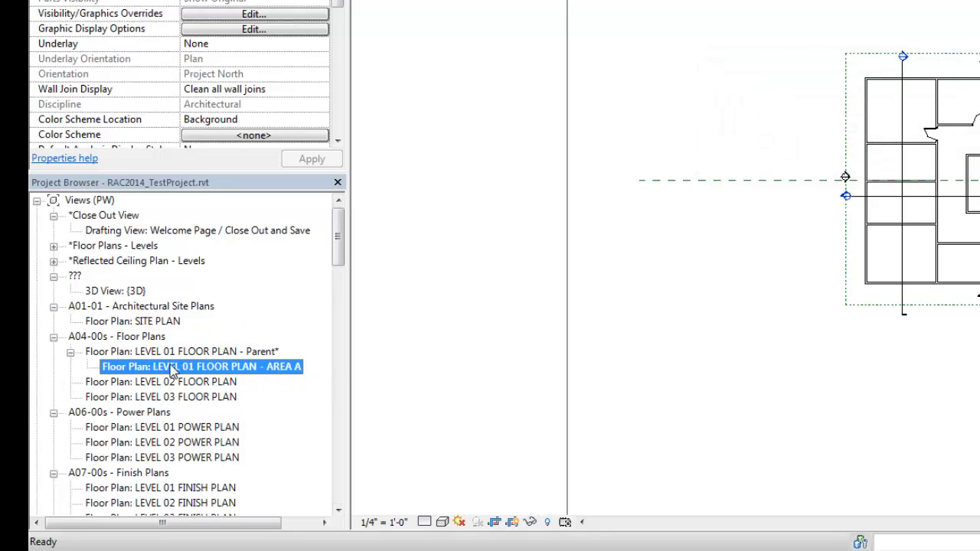
pyautogui.moveTo(337, 178); pyautogui.dragTo(344, 304)
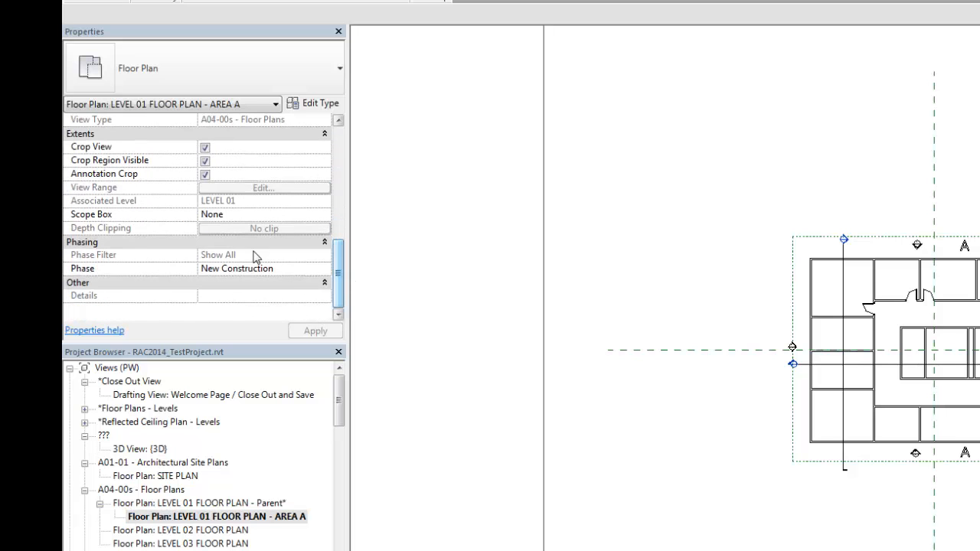
pyautogui.click(230, 214)
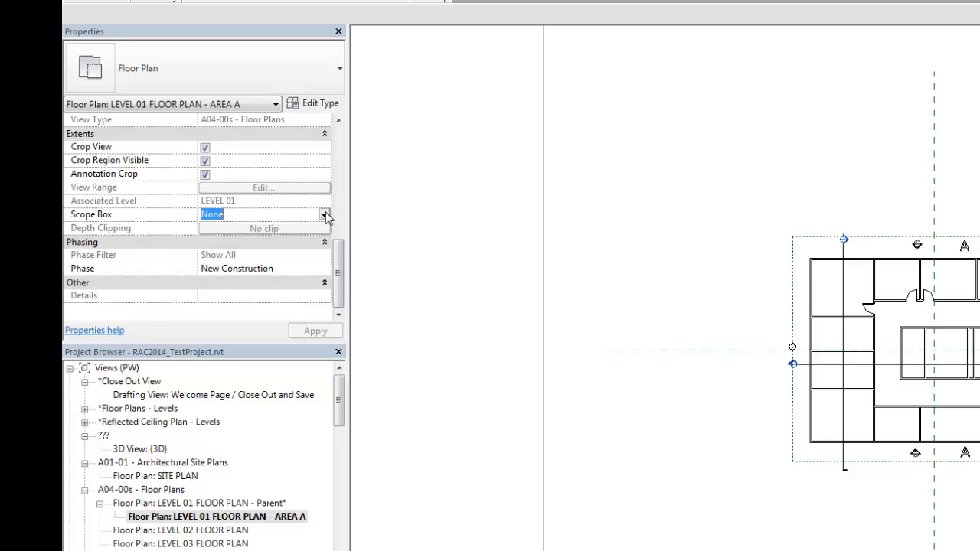
pyautogui.click(324, 216)
pyautogui.click(212, 239)
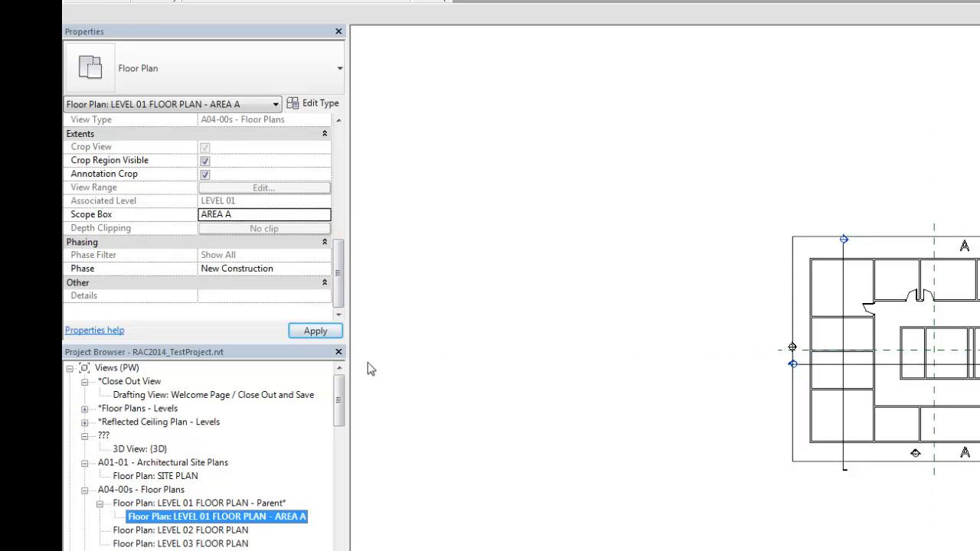
pyautogui.click(315, 331)
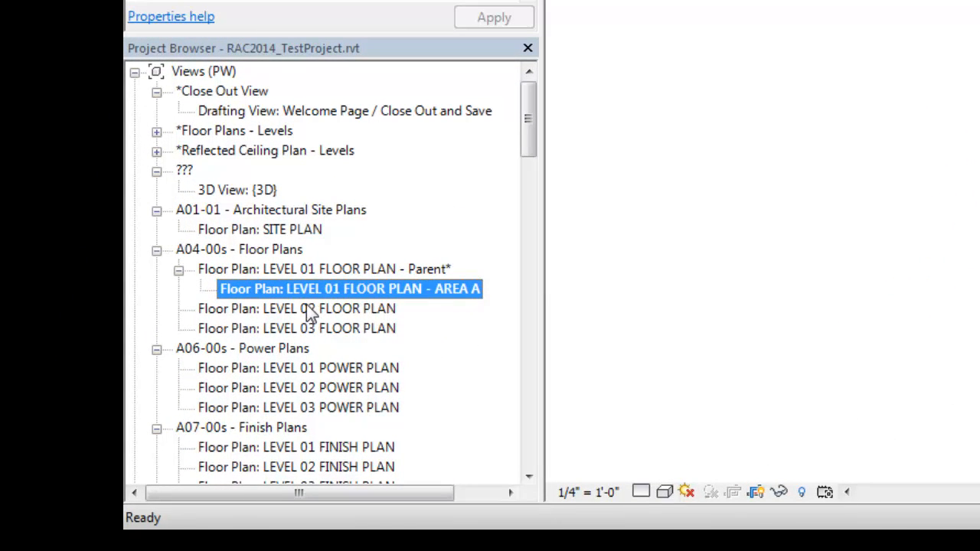
# Step: Undo the scope box assignment, the parent view rename and the creation of the LEVEL 01 floor plan's dependent view
pyautogui.moveTo(520, 110); pyautogui.dragTo(527, 167)
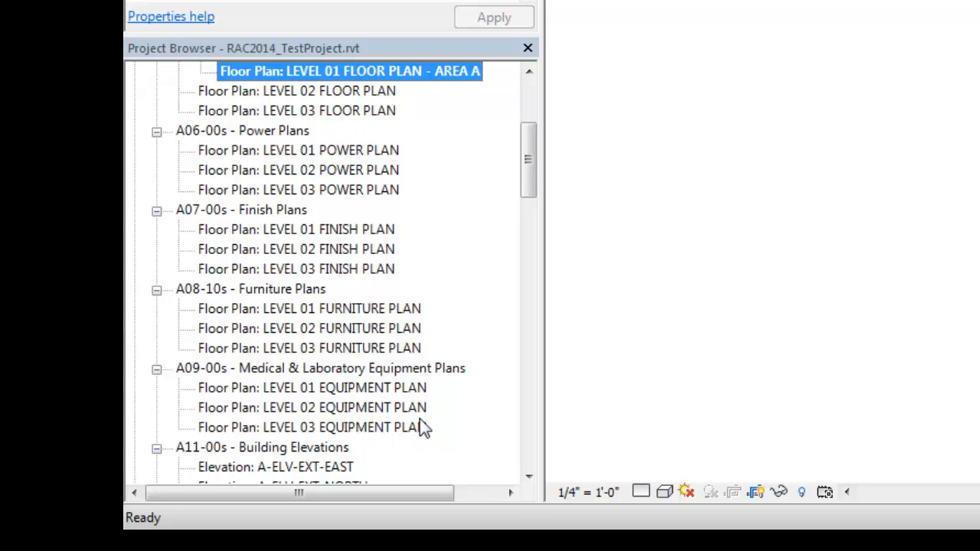
pyautogui.moveTo(526, 174); pyautogui.dragTo(578, 78)
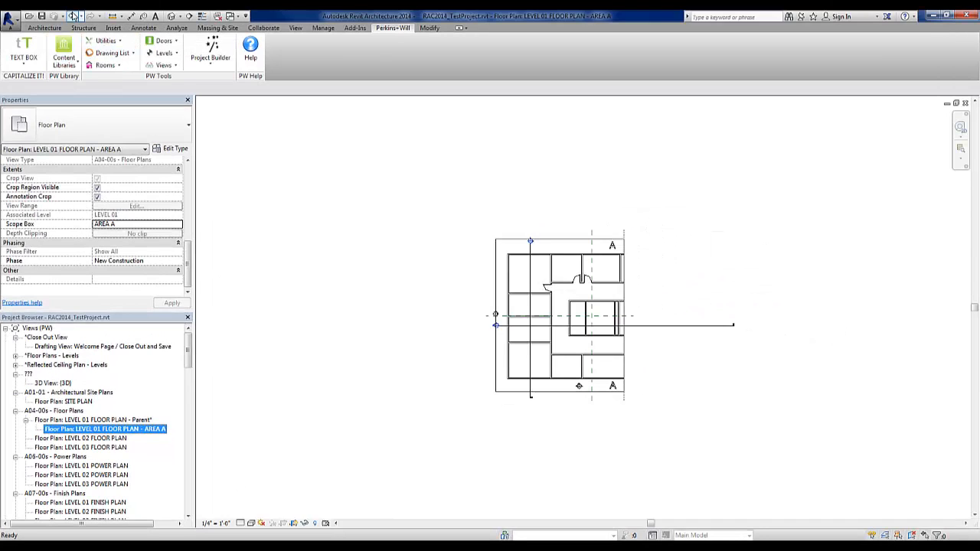
pyautogui.click(73, 16)
pyautogui.click(73, 16)
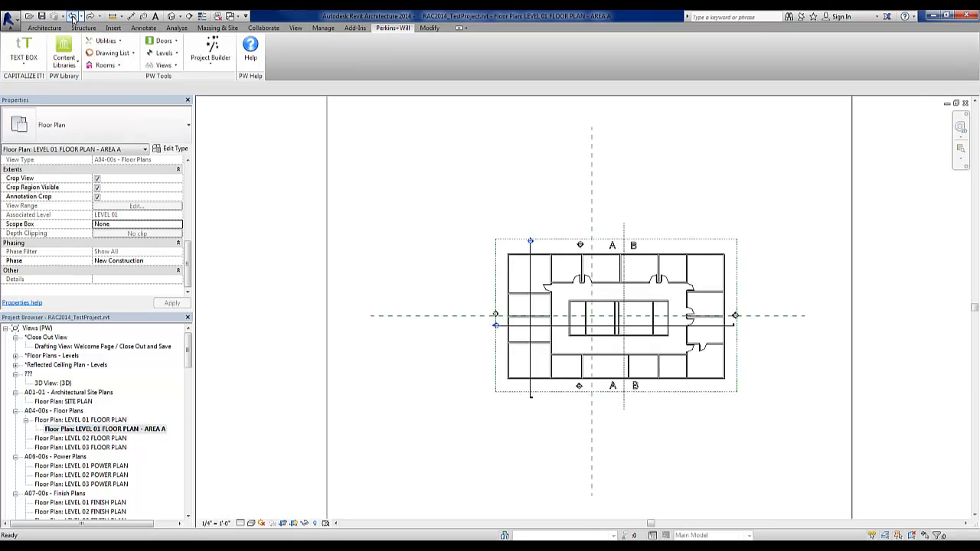
pyautogui.click(73, 16)
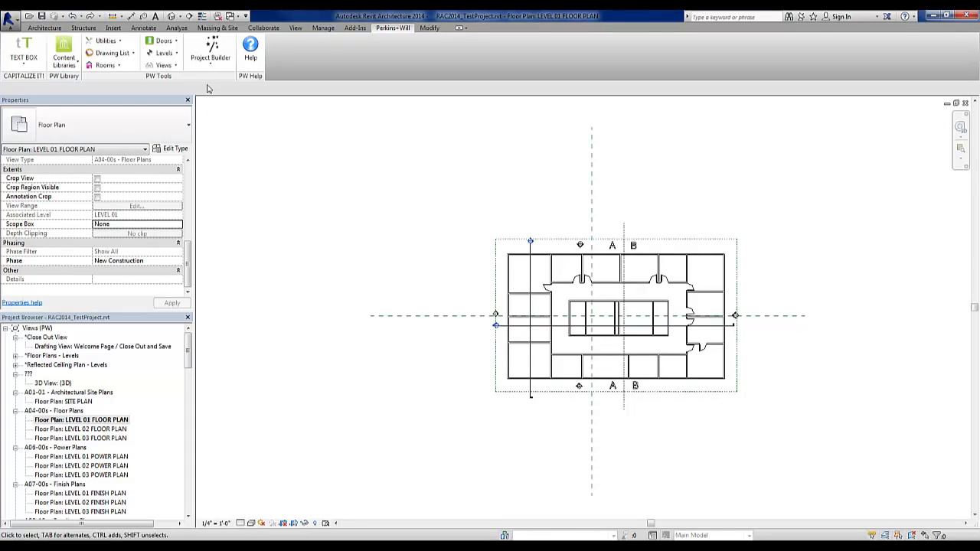
# Step: Start Project Builder's Create Dependent Views and include the LEVEL 01 equipment, finish, floor, furniture and power plans as parent views
pyautogui.click(210, 60)
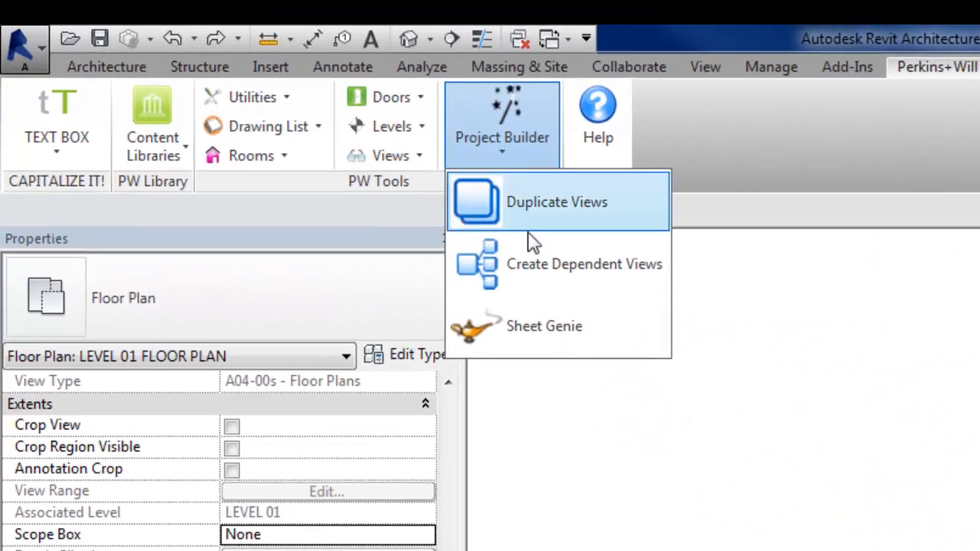
pyautogui.click(540, 264)
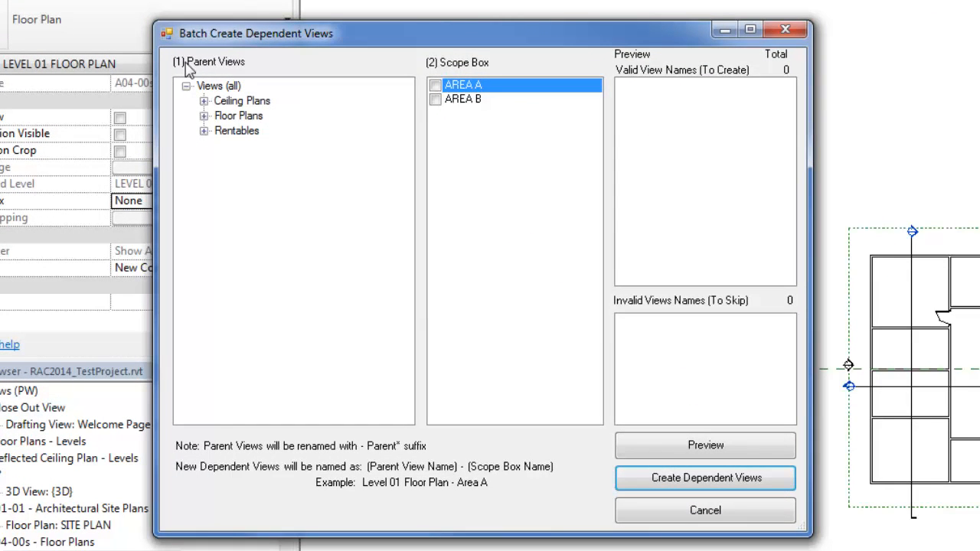
pyautogui.click(204, 116)
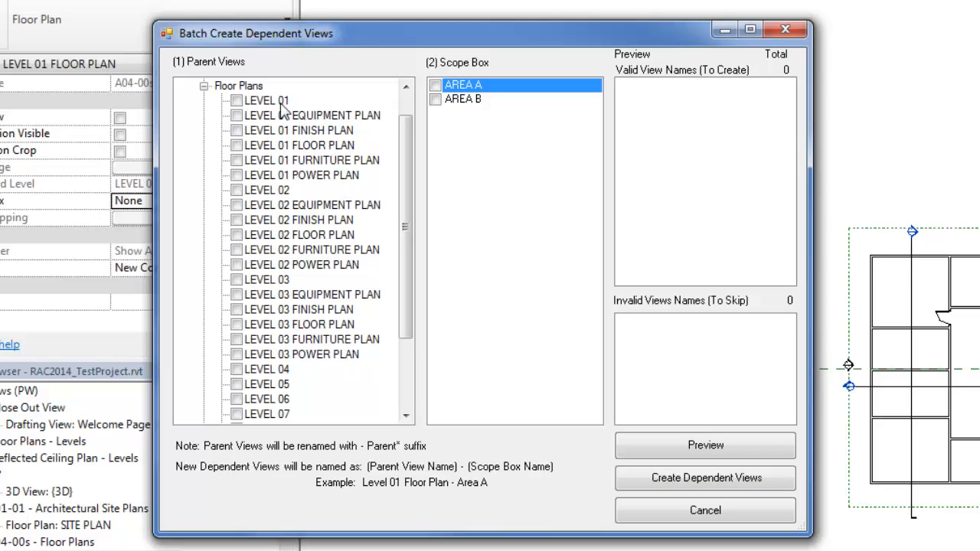
pyautogui.click(236, 115)
pyautogui.click(237, 132)
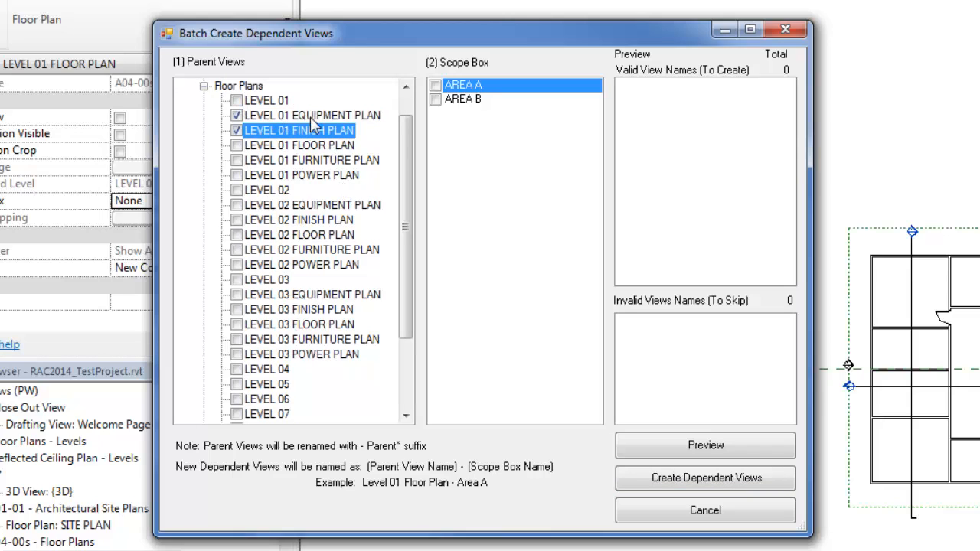
pyautogui.click(322, 150)
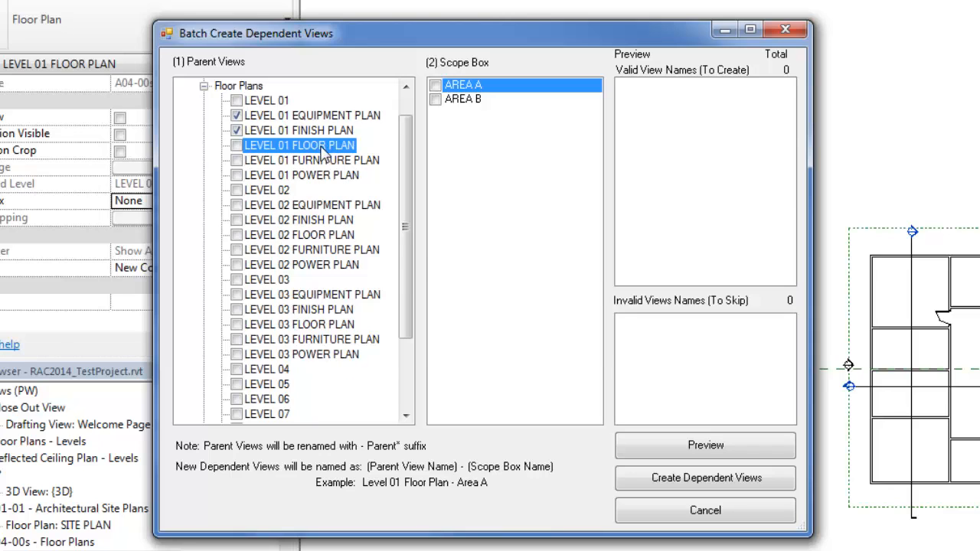
pyautogui.keyDown('shift'); pyautogui.click(325, 175); pyautogui.keyUp('shift')
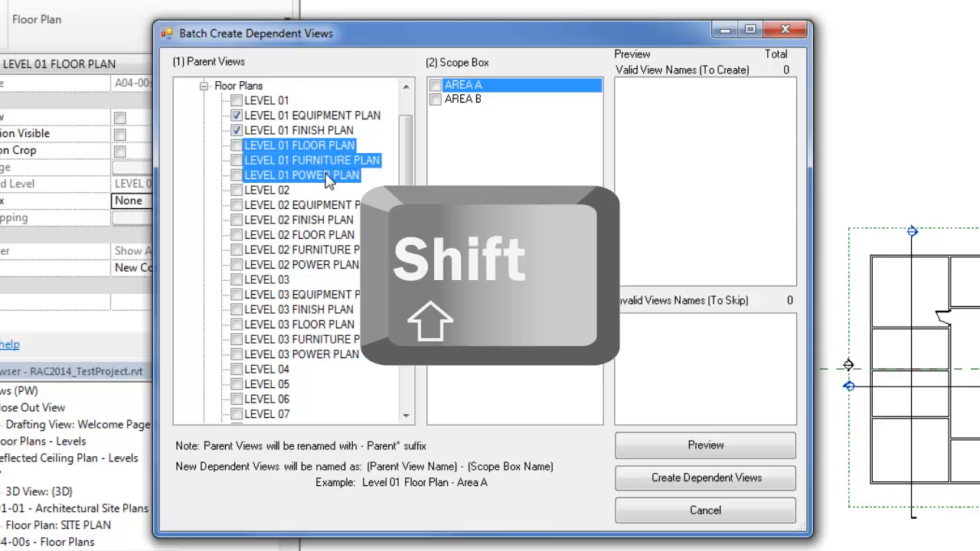
pyautogui.click(237, 145)
# Step: Include the equipment, finish, floor, furniture and power plans of LEVEL 02 and LEVEL 03 as parent views
pyautogui.click(326, 205)
pyautogui.keyDown('shift'); pyautogui.click(332, 264); pyautogui.keyUp('shift')
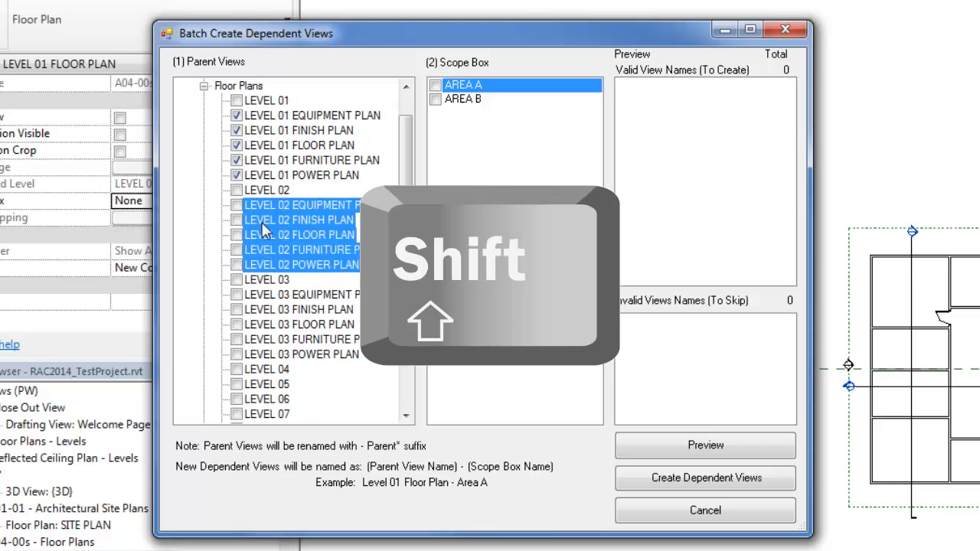
pyautogui.click(237, 220)
pyautogui.click(314, 296)
pyautogui.keyDown('shift'); pyautogui.click(327, 355); pyautogui.keyUp('shift')
pyautogui.click(237, 295)
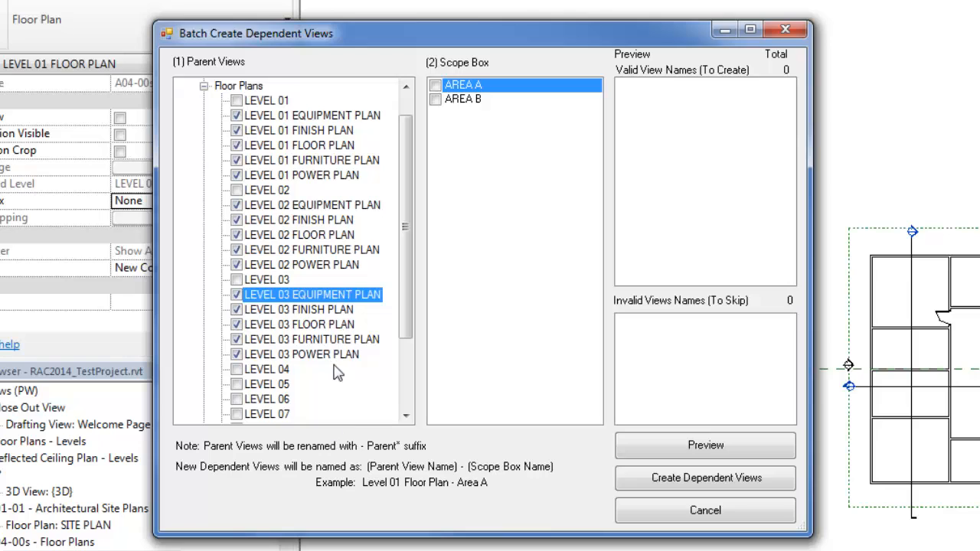
# Step: Include the AREA A and AREA B scope boxes and preview the dependent view names
pyautogui.click(434, 86)
pyautogui.click(435, 100)
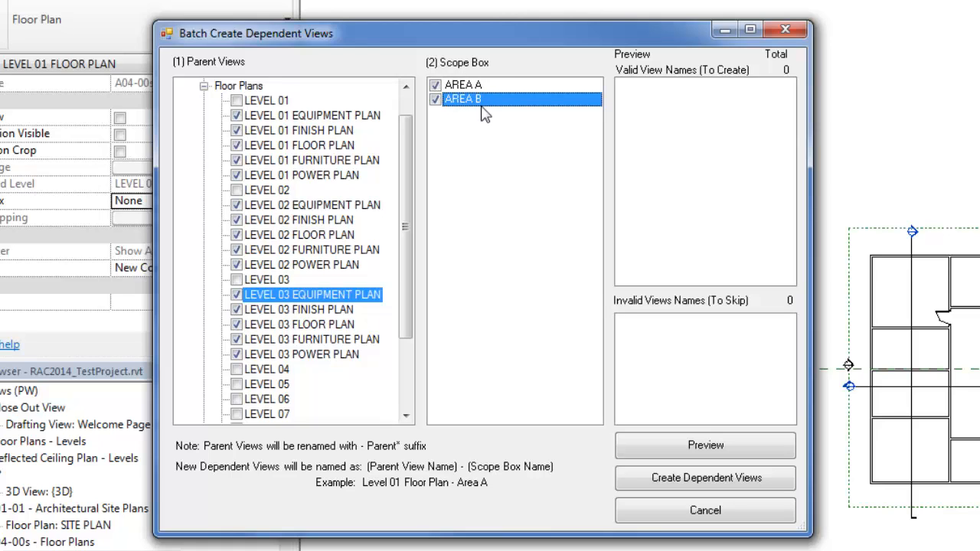
pyautogui.click(725, 455)
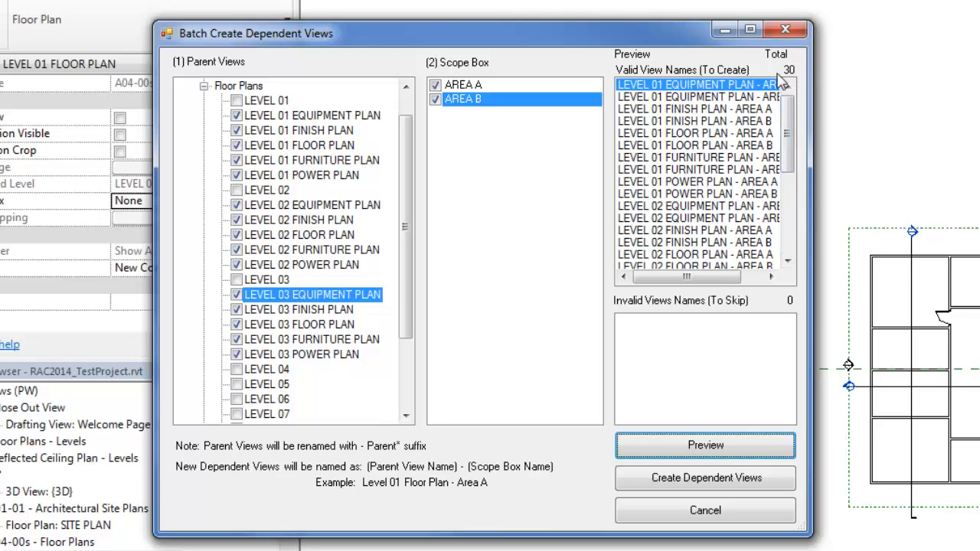
# Step: Review the five LEVEL 01 parent plans against the previewed list of dependent view names
pyautogui.click(305, 114)
pyautogui.click(303, 130)
pyautogui.click(303, 145)
pyautogui.click(310, 160)
pyautogui.click(325, 174)
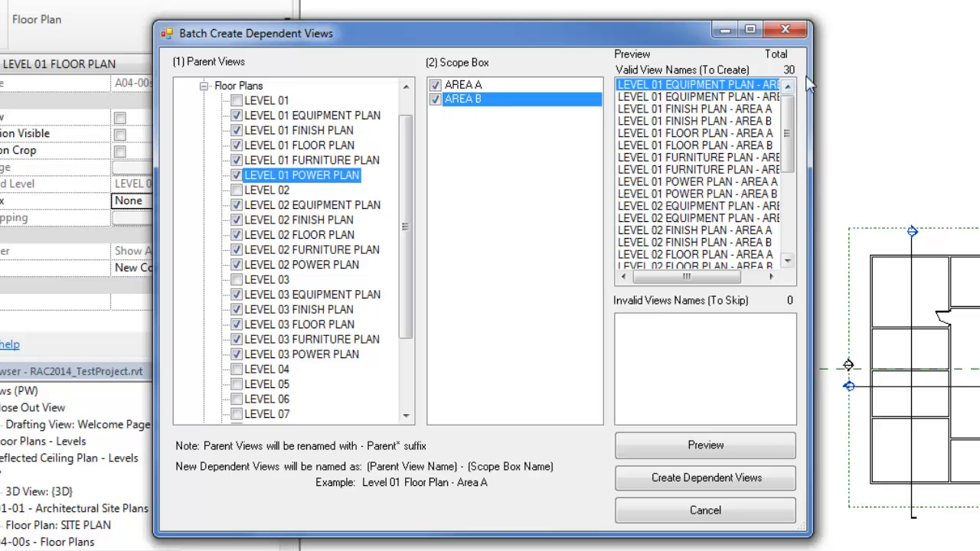
pyautogui.moveTo(790, 129); pyautogui.dragTo(800, 103)
# Step: Create the dependent views for all chosen parent plans and confirm the batch
pyautogui.click(723, 487)
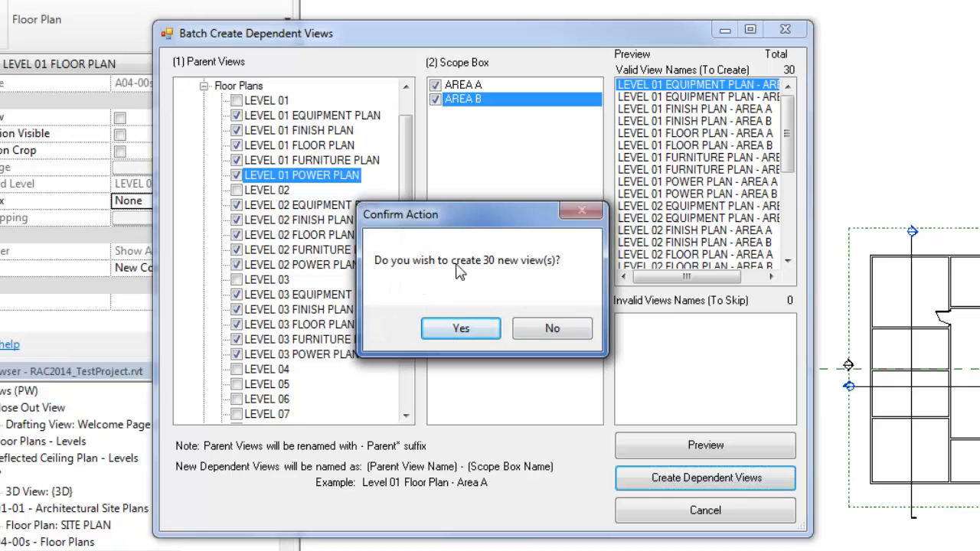
pyautogui.click(467, 329)
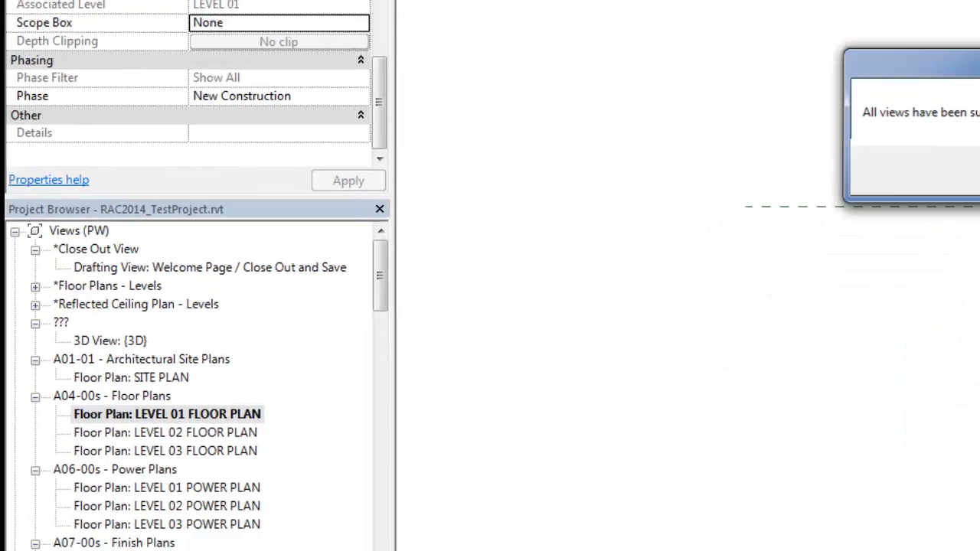
pyautogui.click(924, 346)
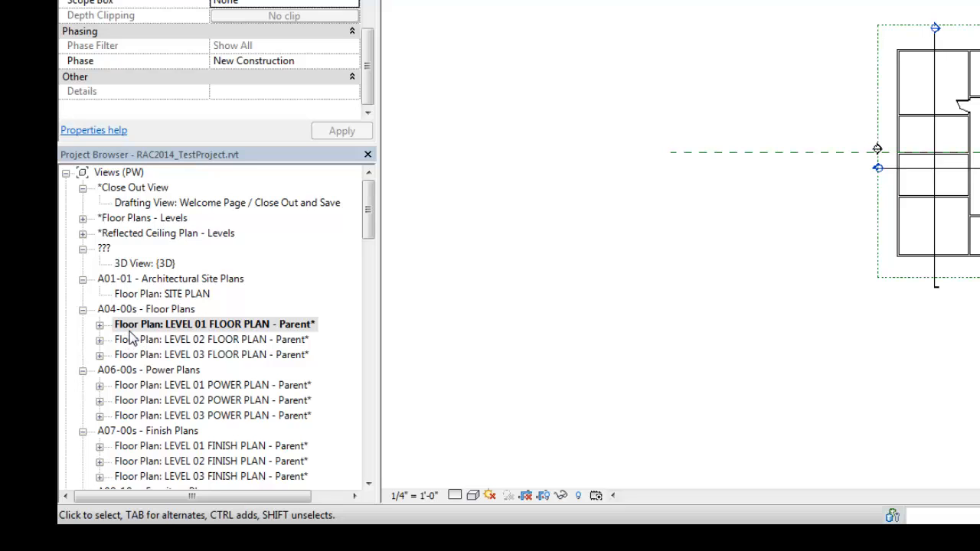
# Step: Expand the LEVEL 01 FLOOR PLAN parent view in the project browser to examine its dependent views
pyautogui.click(101, 325)
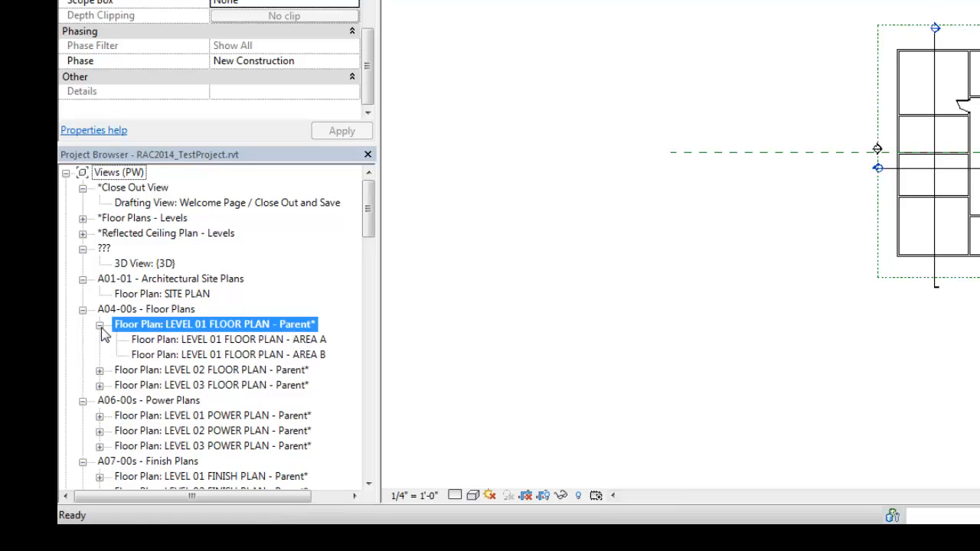
pyautogui.click(100, 325)
pyautogui.click(100, 325)
pyautogui.click(100, 325)
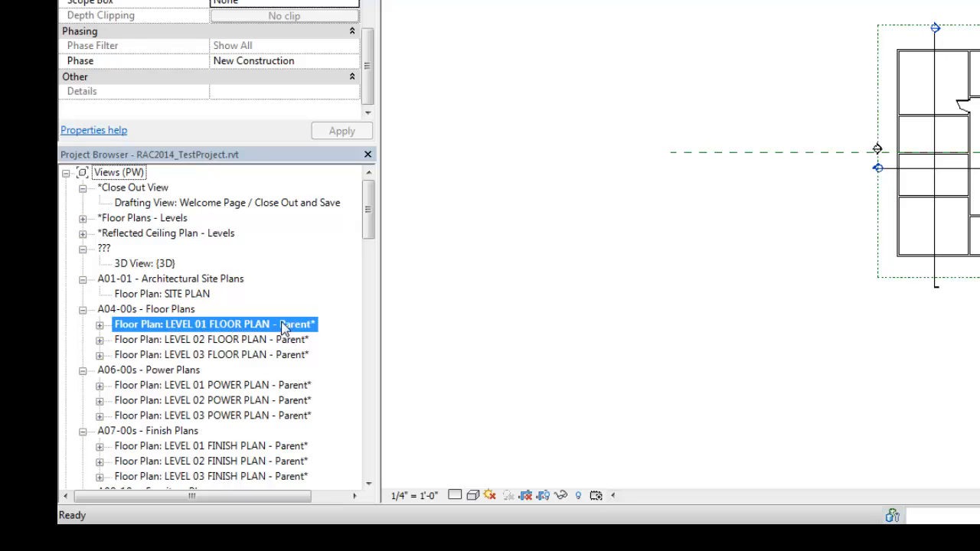
pyautogui.click(99, 326)
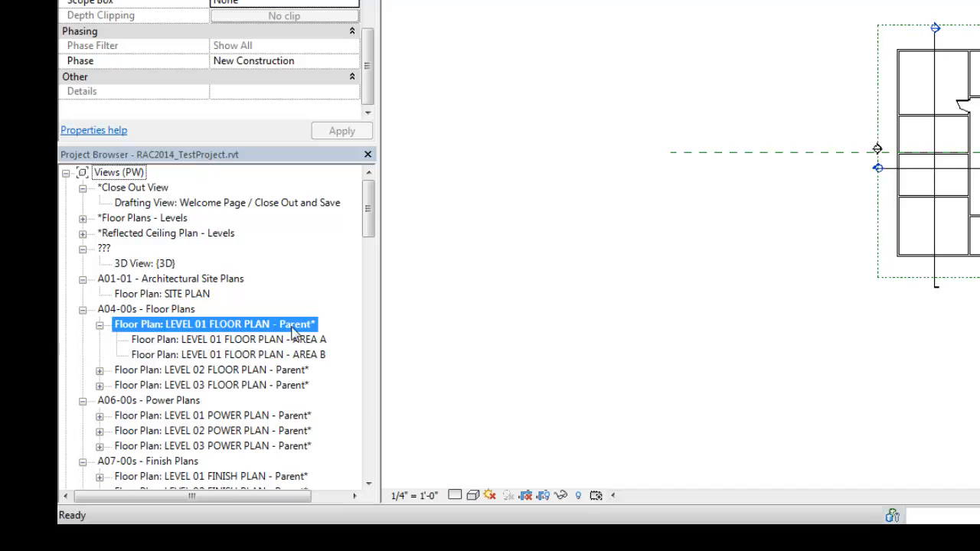
# Step: Check the Scope Box property of the AREA A and AREA B dependent views under the LEVEL 01 floor plan
pyautogui.click(265, 344)
pyautogui.click(271, 357)
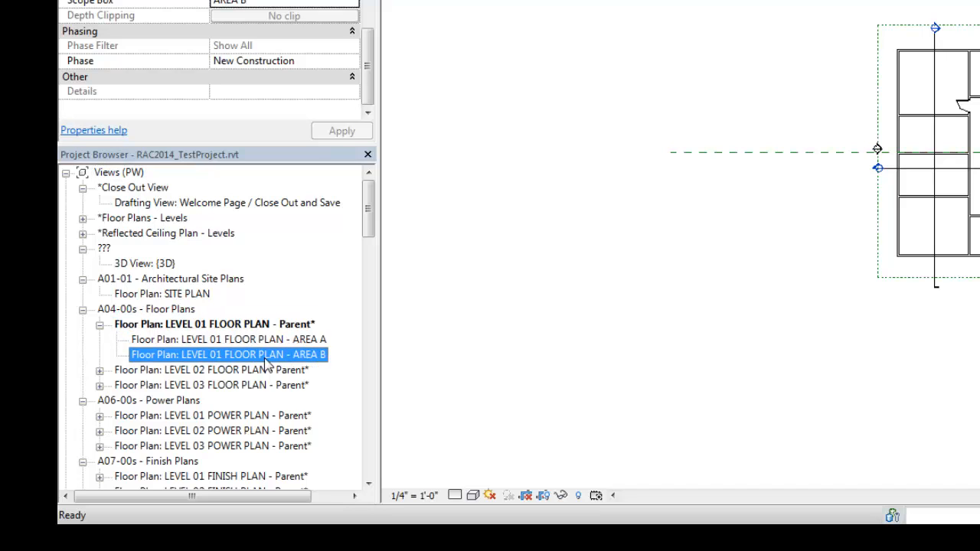
pyautogui.click(273, 341)
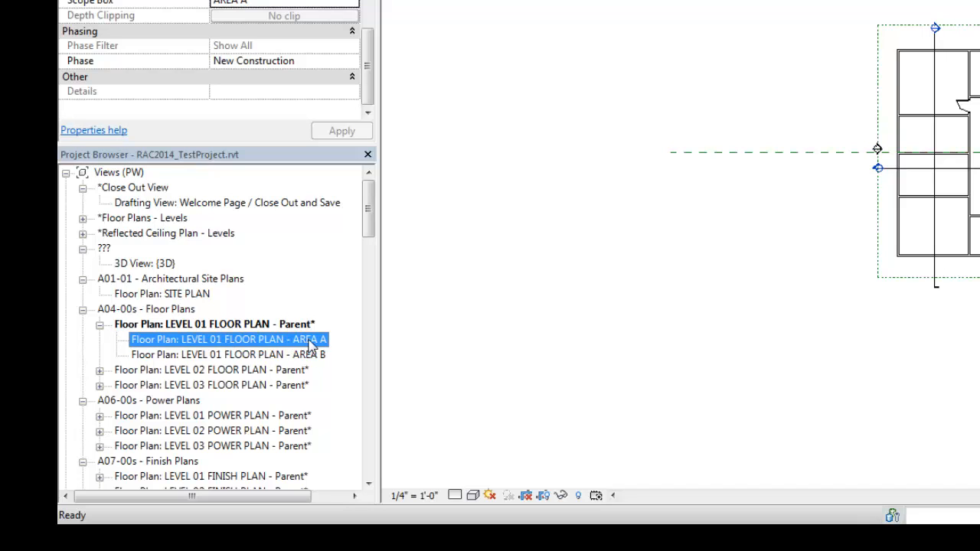
pyautogui.click(213, 356)
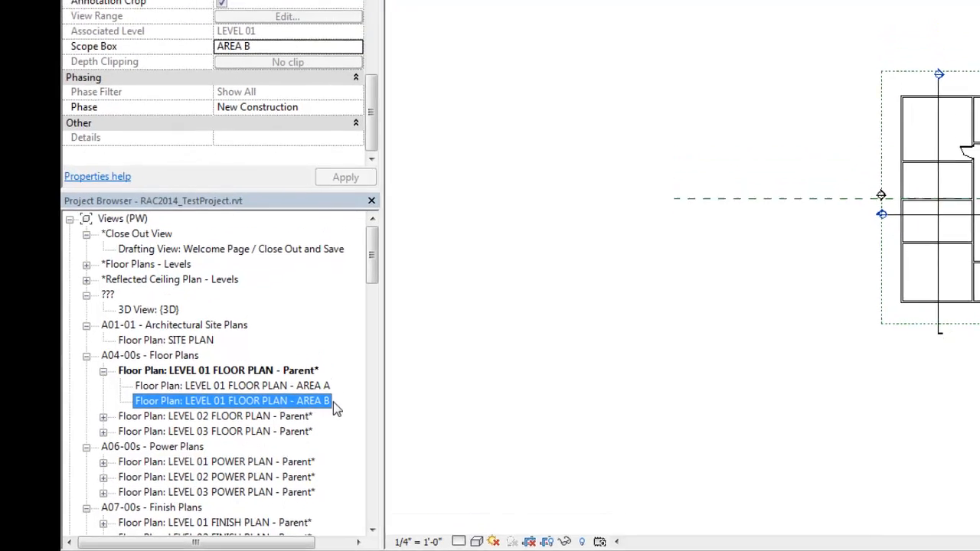
pyautogui.click(275, 495)
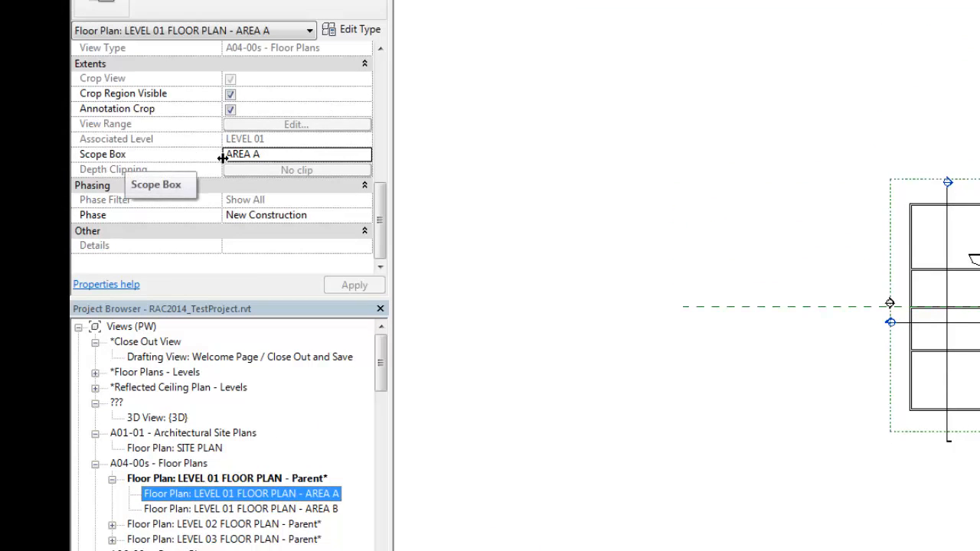
pyautogui.click(264, 508)
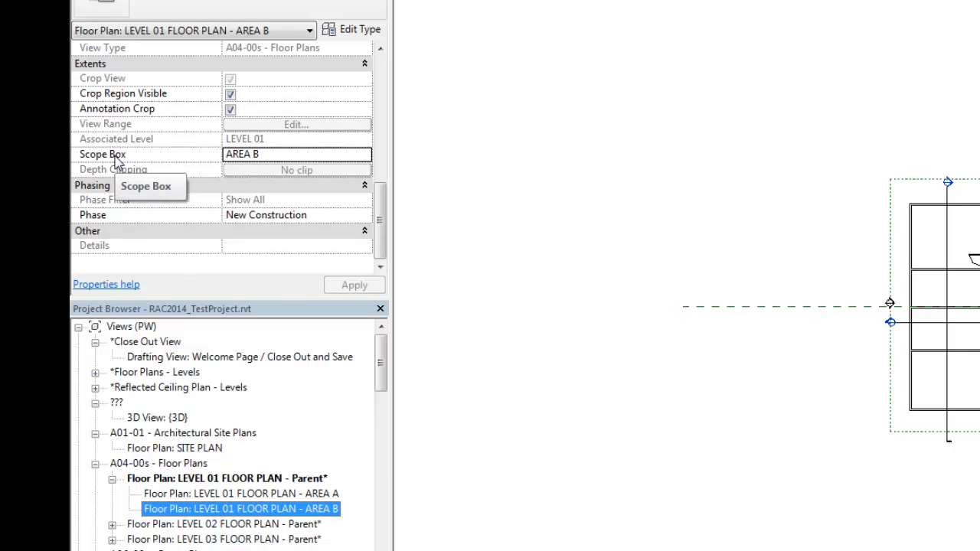
pyautogui.click(269, 156)
pyautogui.click(484, 511)
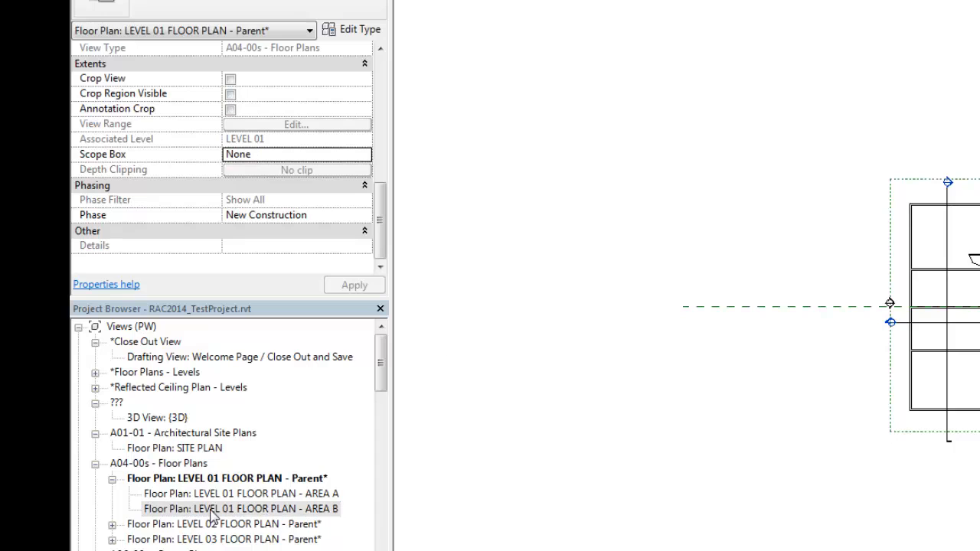
# Step: Collapse the LEVEL 01 FLOOR PLAN parent and expand the LEVEL 02 and LEVEL 03 floor plan parents to examine their dependent views
pyautogui.moveTo(381, 364); pyautogui.dragTo(380, 393)
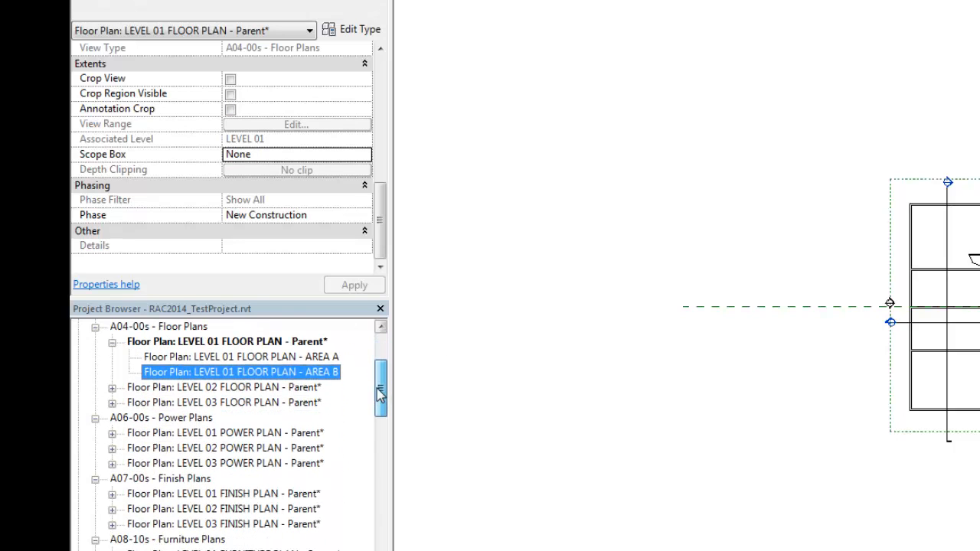
pyautogui.click(112, 343)
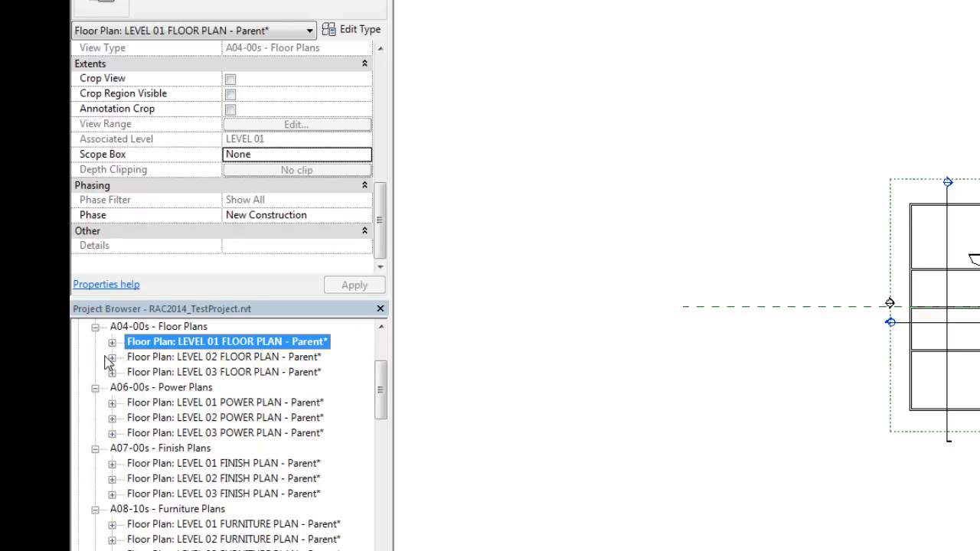
pyautogui.click(112, 357)
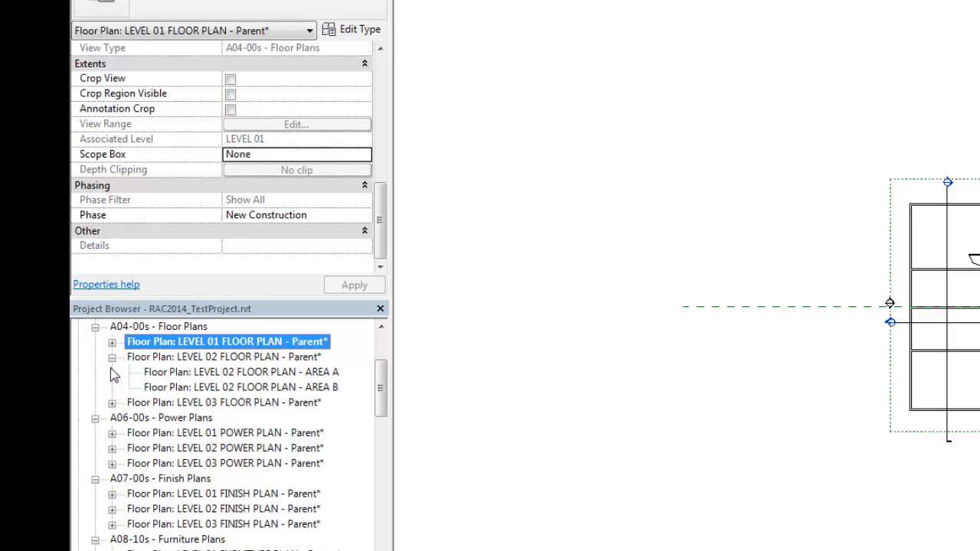
pyautogui.click(112, 403)
# Step: Expand the LEVEL 02 EQUIPMENT PLAN parent and check the Scope Box property of its AREA A dependent view
pyautogui.moveTo(382, 404)
pyautogui.mouseDown()
pyautogui.moveTo(382, 451)
pyautogui.moveTo(389, 420)
pyautogui.mouseUp()
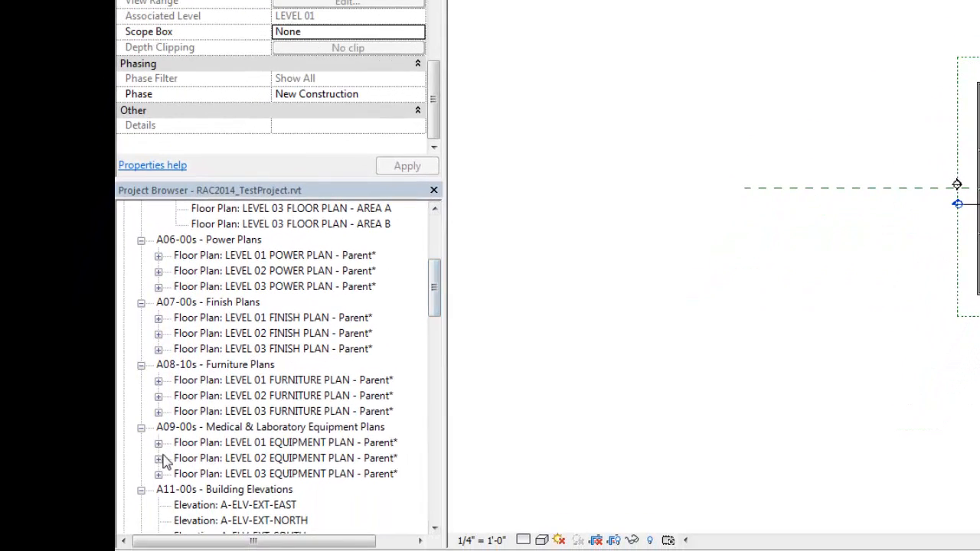
pyautogui.click(158, 459)
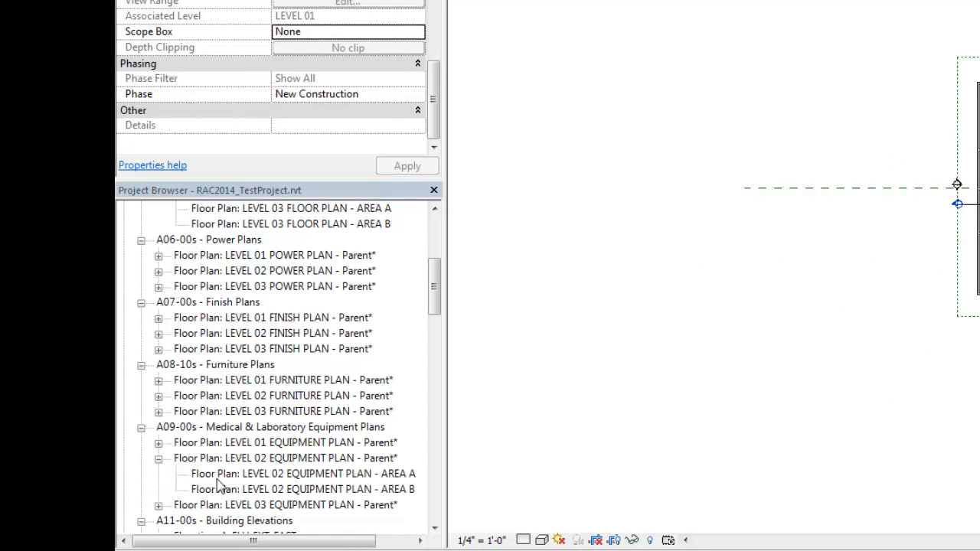
pyautogui.click(332, 474)
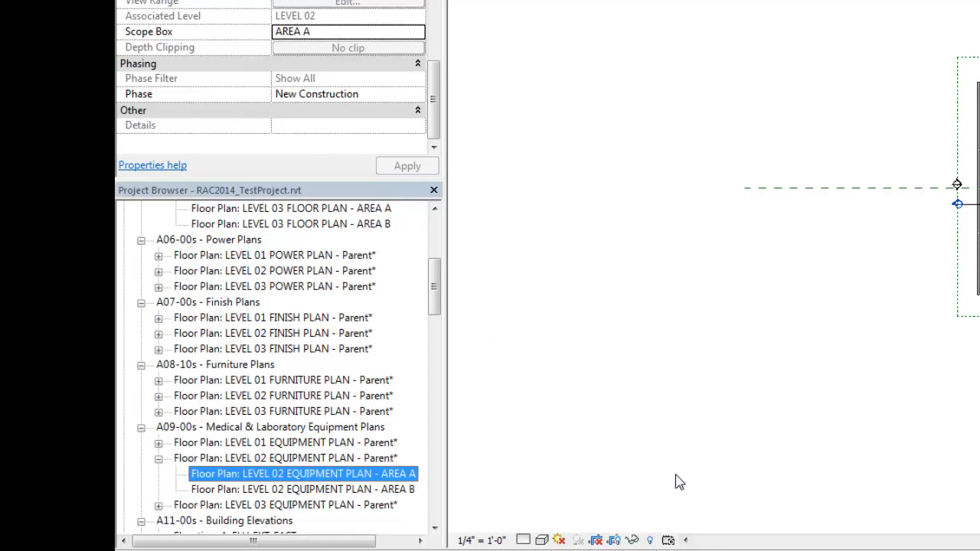
pyautogui.click(695, 349)
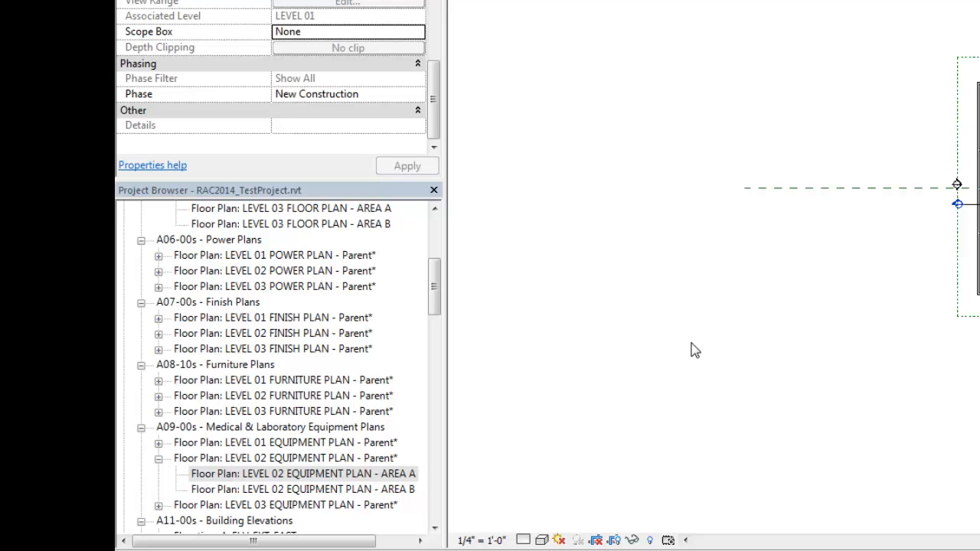